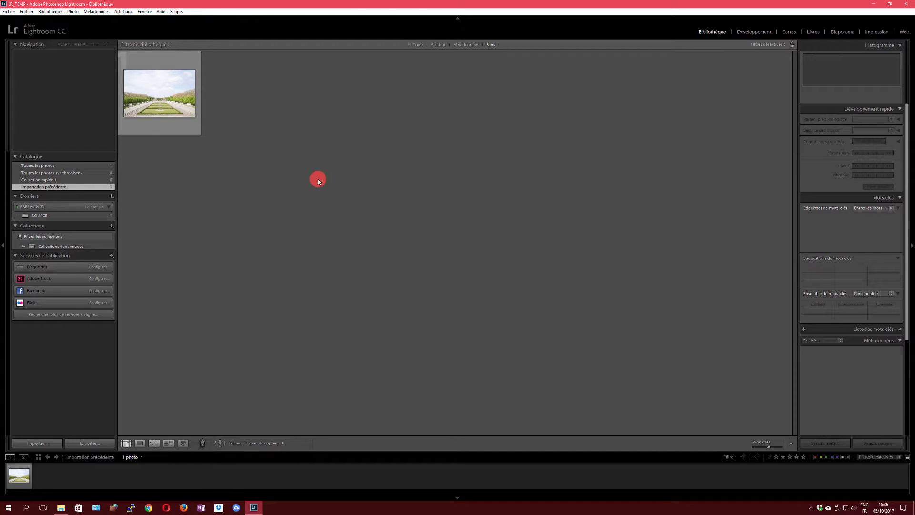
Step: View the photo enlarged with the side panels hidden, cycle through dimmed and blacked-out surroundings, and restore the normal lighting
left_click(182, 93)
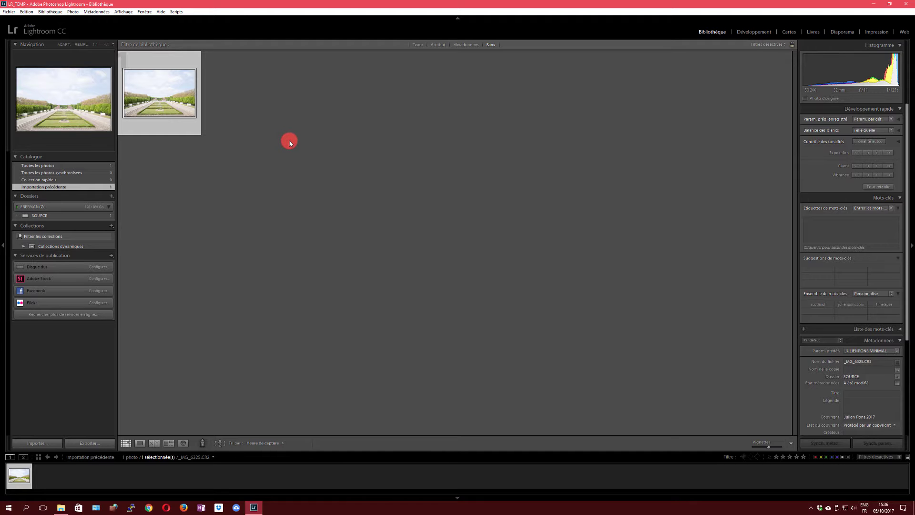
key("e")
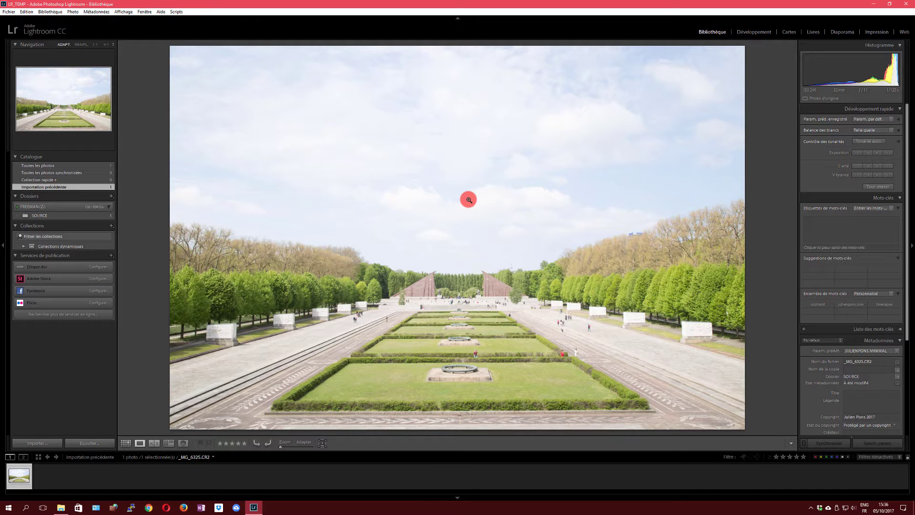
key("Tab")
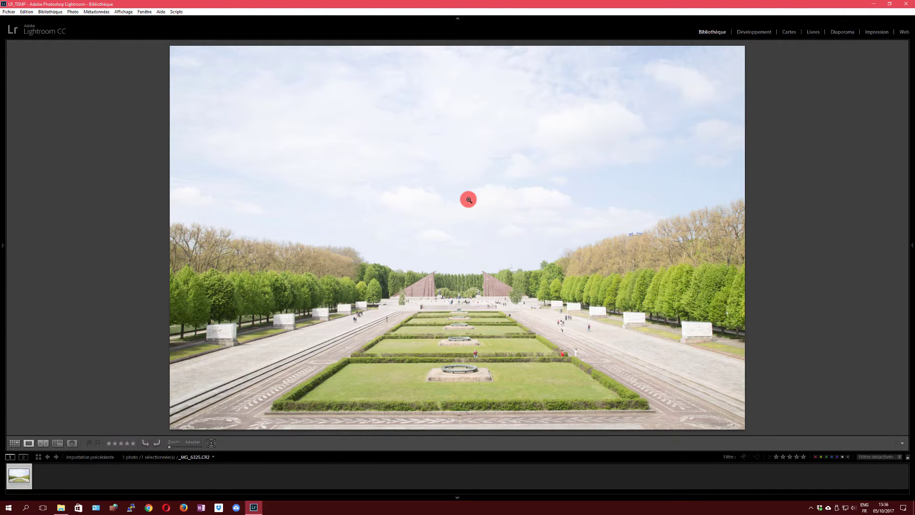
key("l")
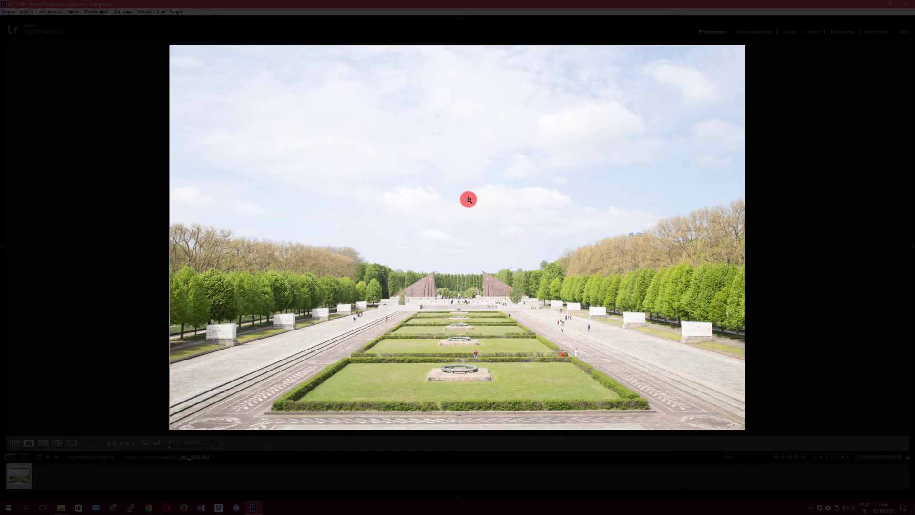
key("Tab")
key("l")
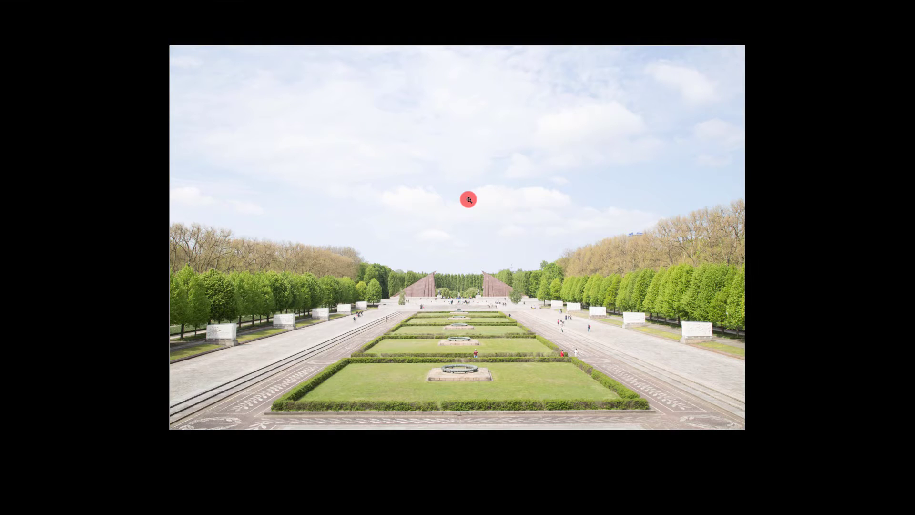
key("l")
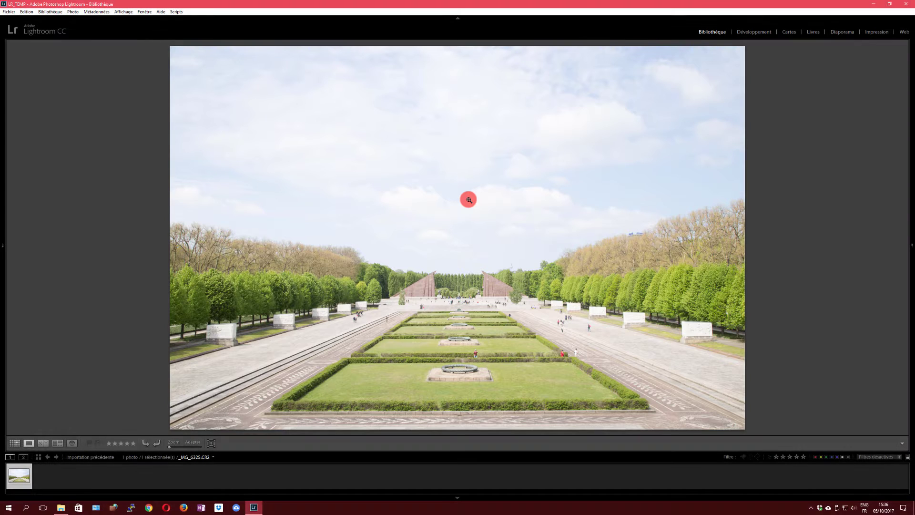
Step: Switch to developing the photo and lower Highlights to -79 and Whites to -89
left_click(744, 33)
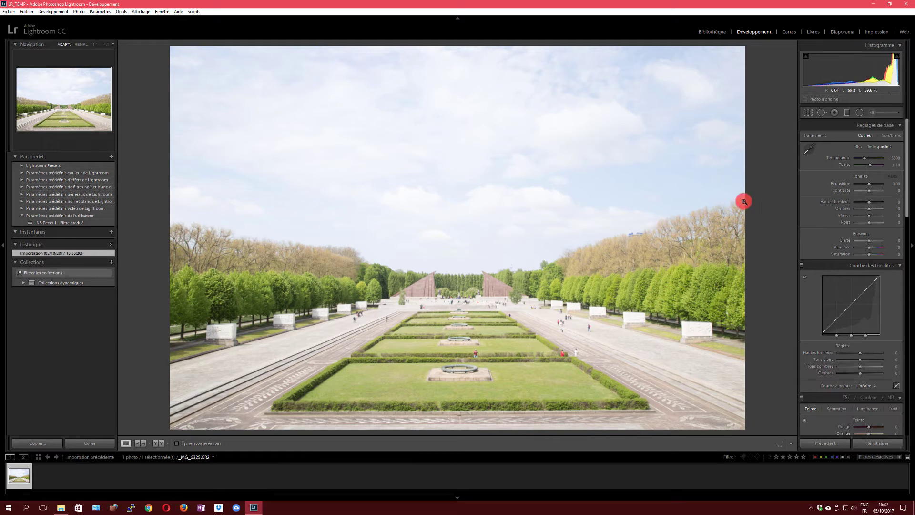
left_click_drag(807, 207, 856, 214)
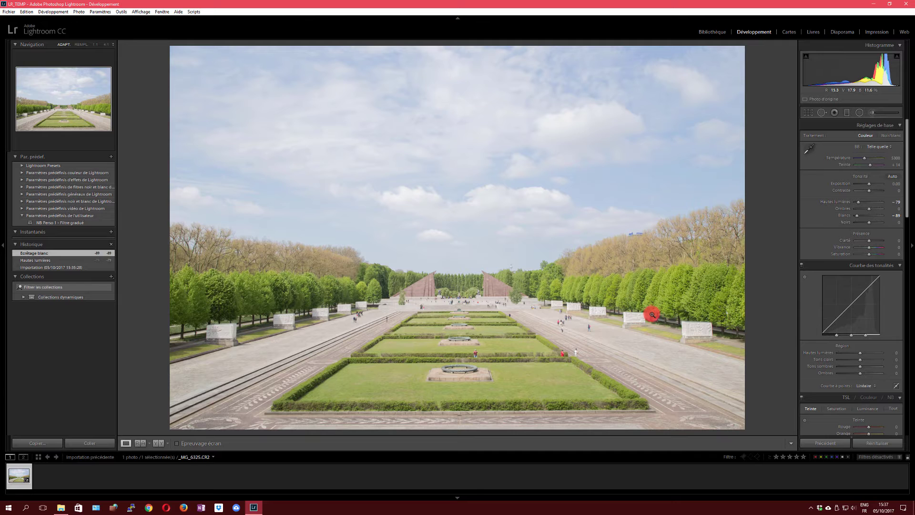
Step: Convert the photo to black and white, set the blue level to -100, and inspect the tree line at 1:1
left_click_drag(907, 205, 911, 252)
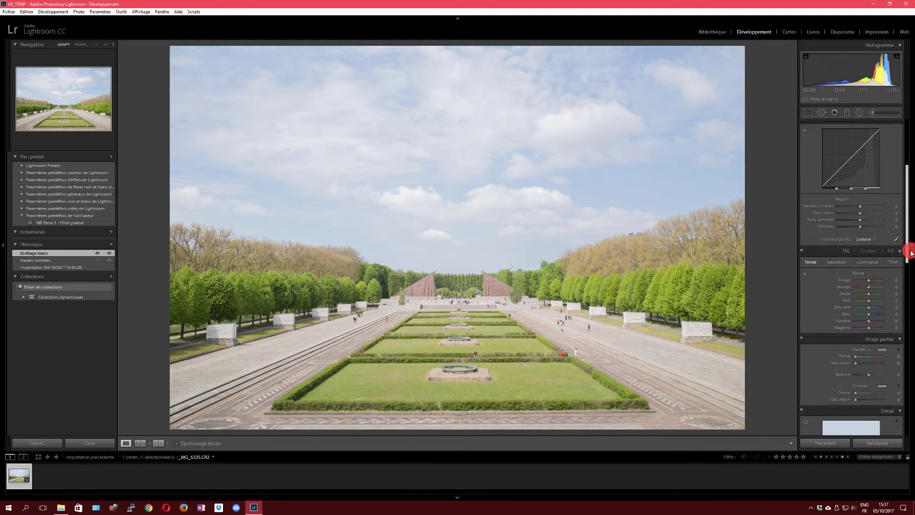
left_click(890, 251)
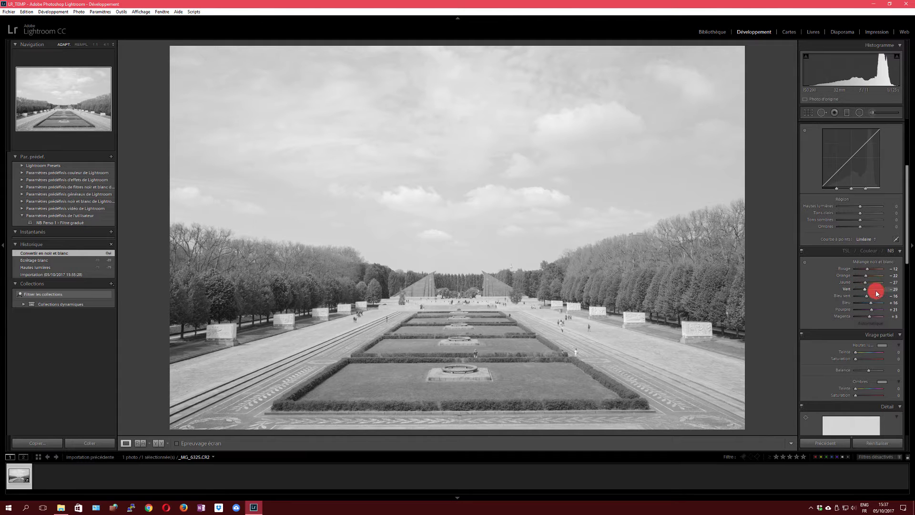
left_click_drag(870, 302, 845, 306)
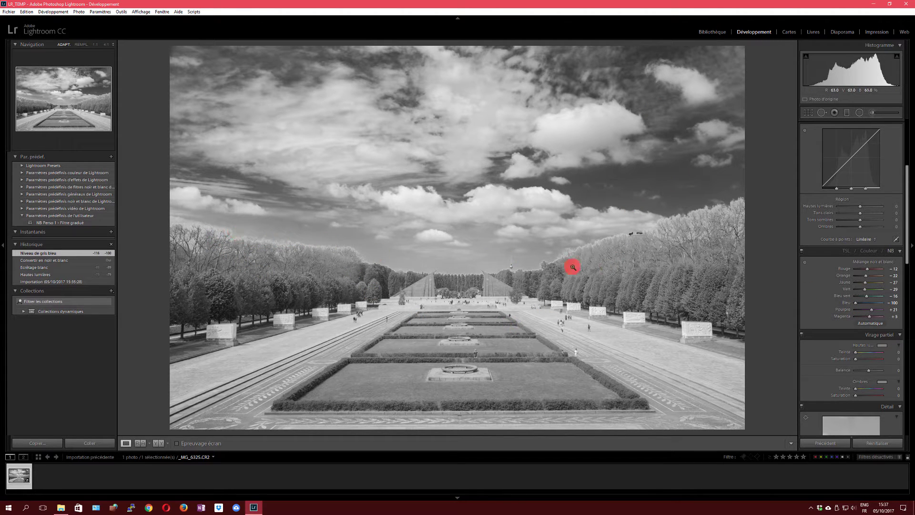
left_click(607, 239)
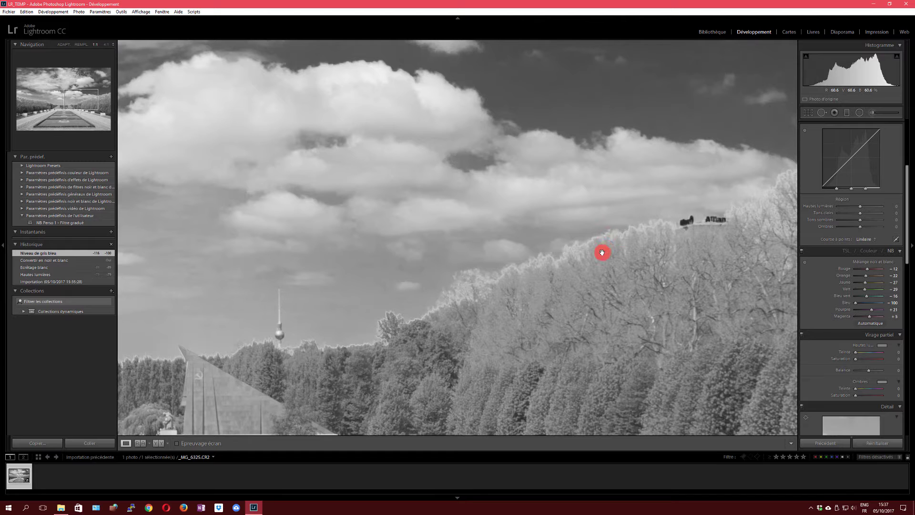
left_click(370, 244)
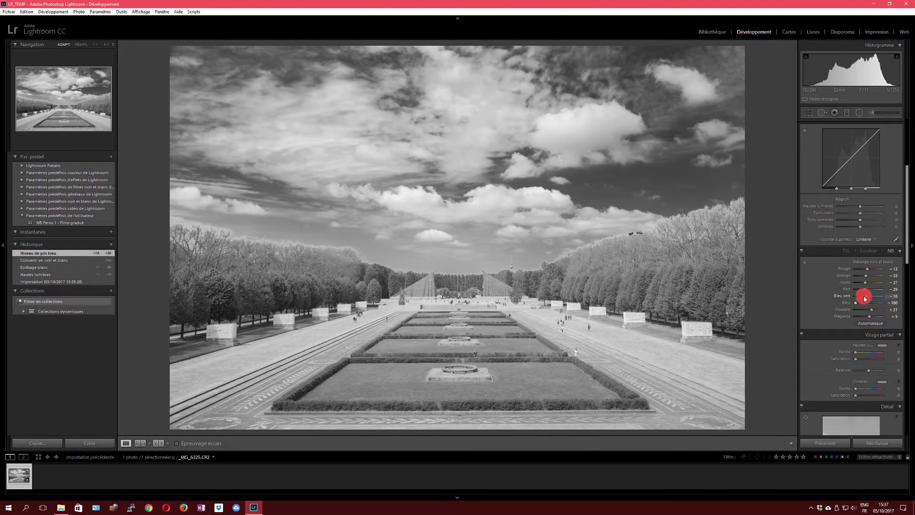
Step: Rebalance the black-and-white mix by raising blue and red and setting green to -54, purple to -11 and magenta to +16
mouse_move(866, 302)
left_mouse_down()
mouse_move(874, 267)
mouse_move(869, 313)
left_mouse_up()
left_click_drag(869, 316, 872, 316)
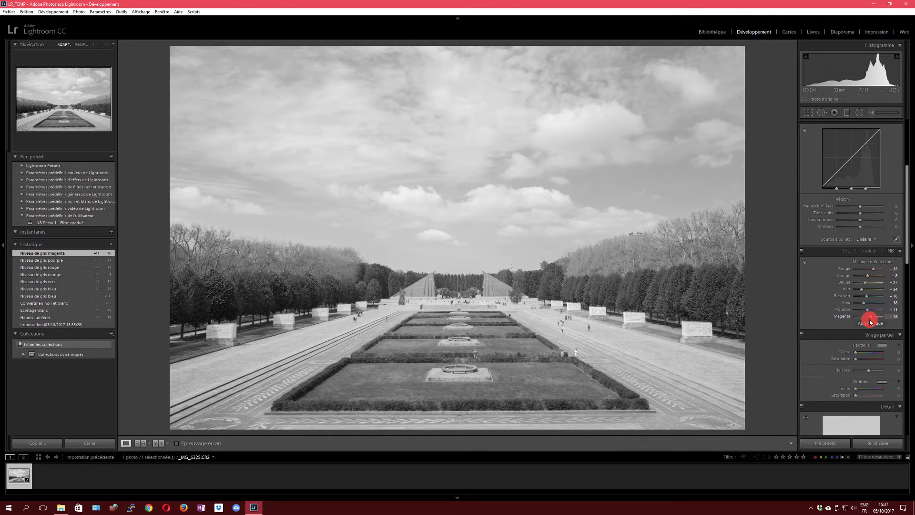
Step: Return the photo to colour and shift the green hue to -84
left_click(846, 251)
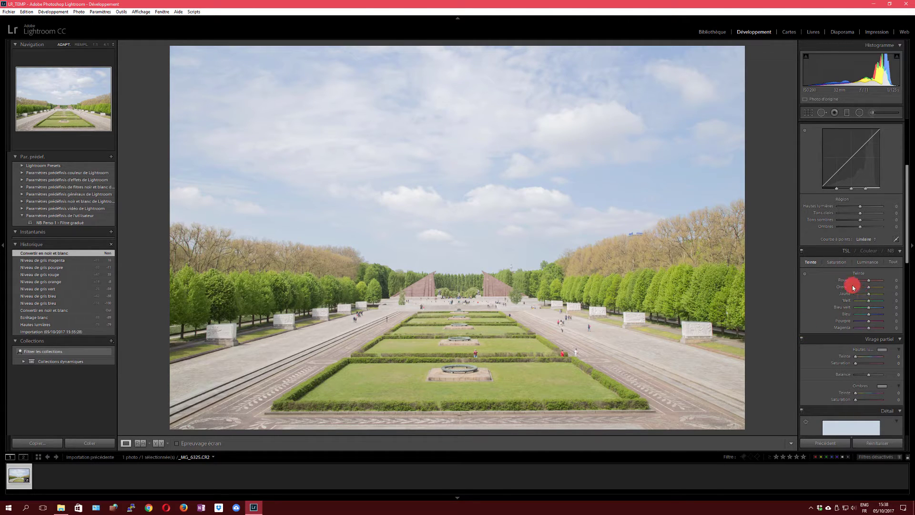
mouse_move(867, 300)
left_mouse_down()
mouse_move(852, 301)
mouse_move(860, 299)
left_mouse_up()
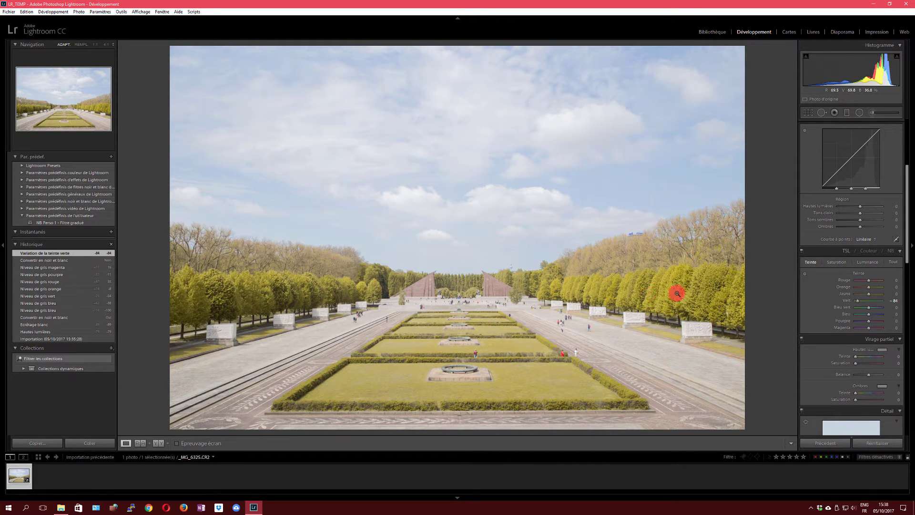
Step: Convert the photo back to black and white and set the yellow level to -8
left_click(887, 250)
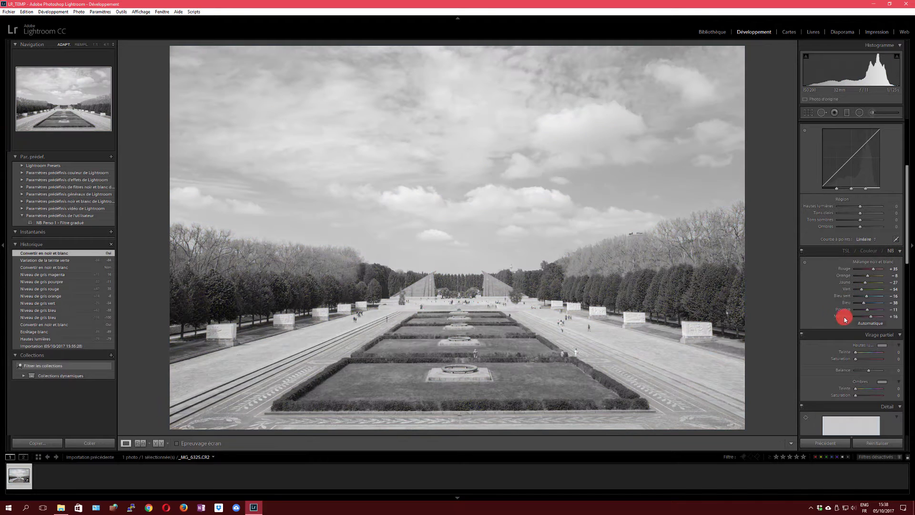
left_click_drag(875, 284, 869, 280)
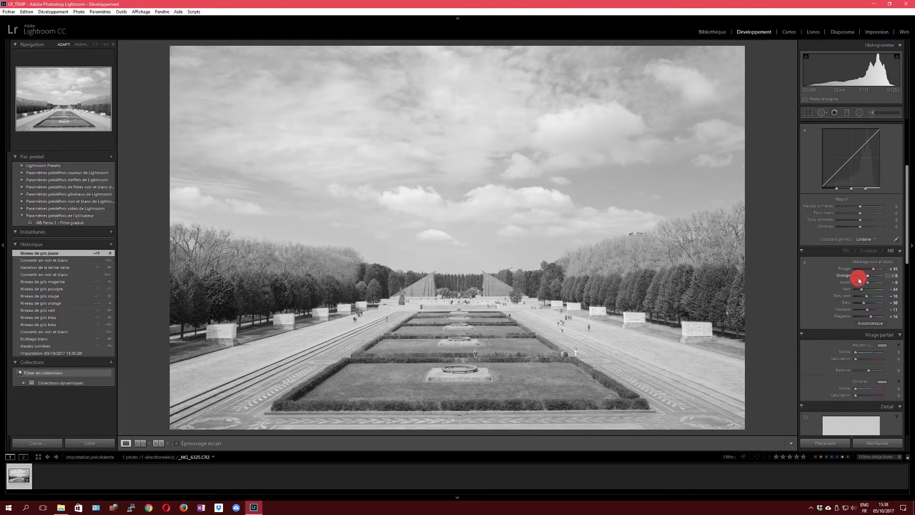
Step: Return the photo to colour, try different white balance temperatures, and set the tint to +150
left_click(897, 251)
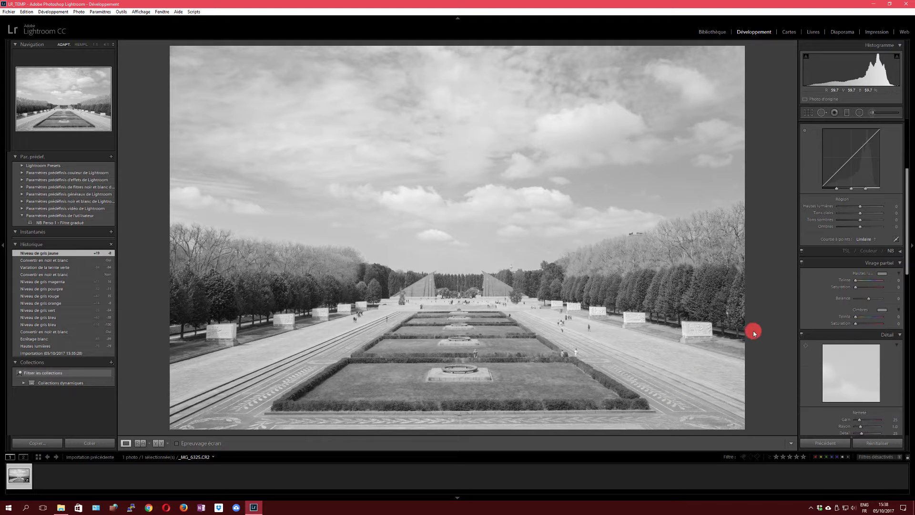
left_click(844, 251)
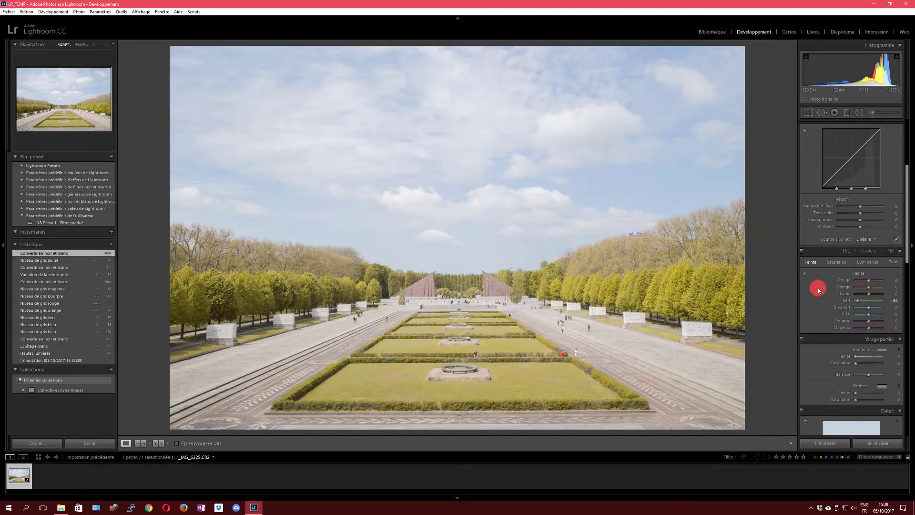
left_click_drag(909, 245, 912, 193)
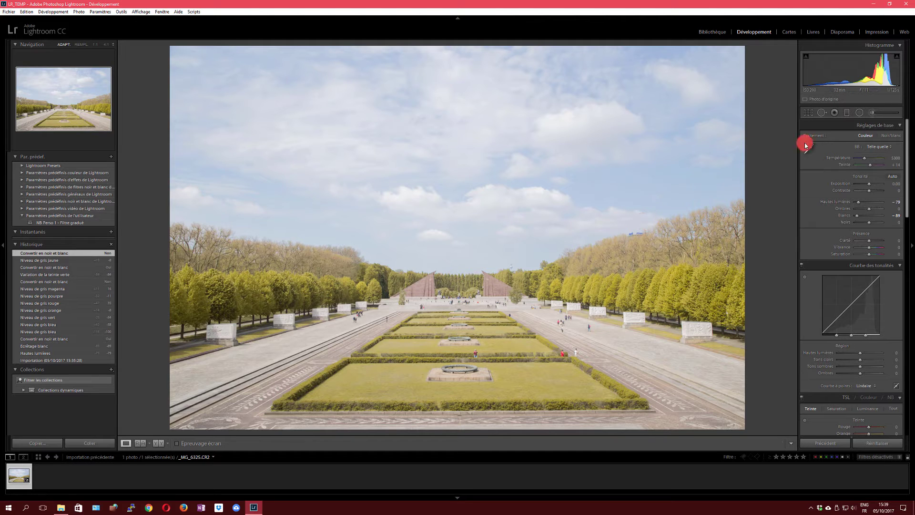
mouse_move(865, 157)
left_mouse_down()
mouse_move(864, 168)
mouse_move(872, 166)
mouse_move(860, 157)
mouse_move(878, 153)
mouse_move(863, 158)
left_mouse_up()
mouse_move(864, 164)
left_mouse_down()
mouse_move(881, 165)
mouse_move(856, 159)
left_mouse_up()
double_click(859, 158)
double_click(871, 166)
double_click(865, 159)
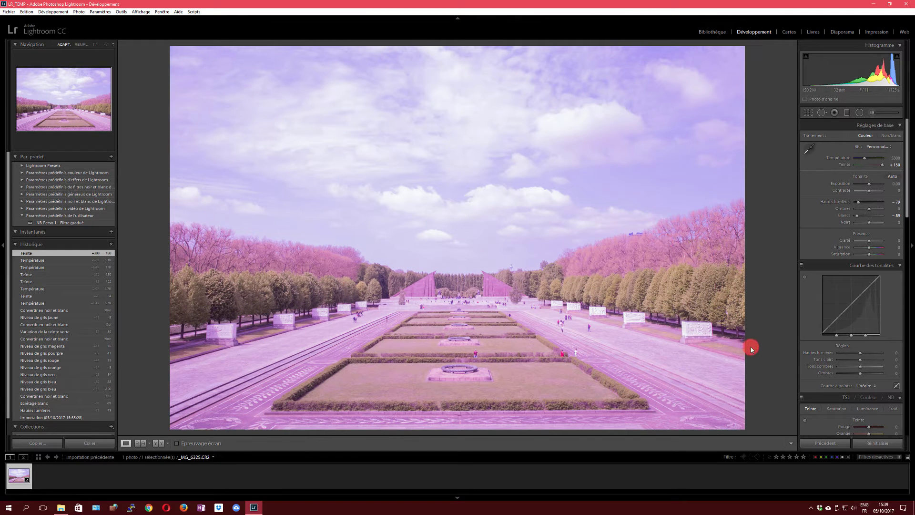
Step: Convert the photo to black and white and set the temperature to 7467 and the tint to +62
left_click(891, 397)
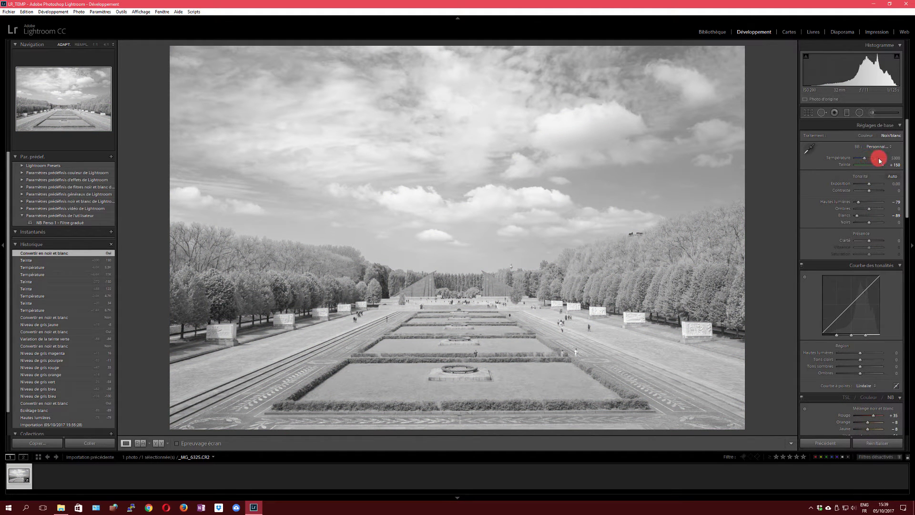
mouse_move(880, 160)
left_mouse_down()
mouse_move(856, 160)
mouse_move(883, 162)
left_mouse_up()
mouse_move(875, 161)
left_mouse_down()
mouse_move(852, 163)
mouse_move(875, 169)
left_mouse_up()
left_click_drag(861, 158, 870, 163)
left_click(891, 389)
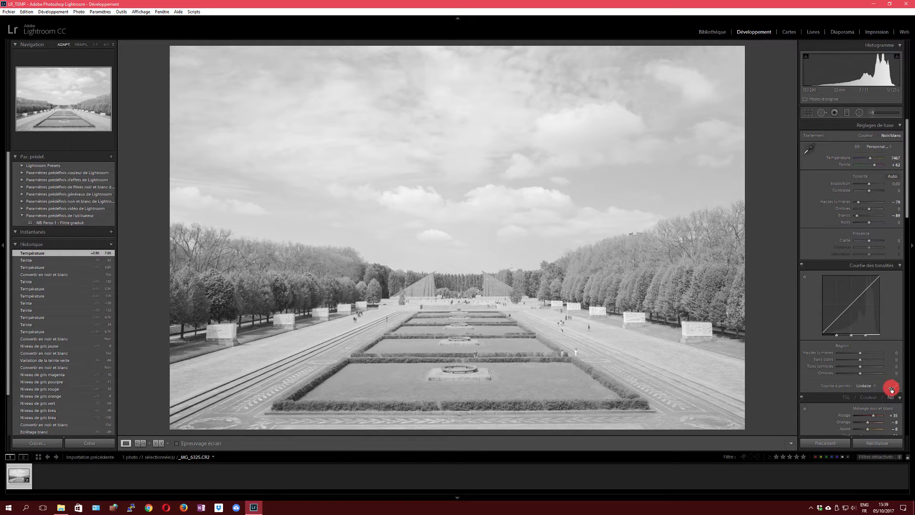
Step: Return the photo to colour and cool the white balance temperature to 3867
left_click(848, 398)
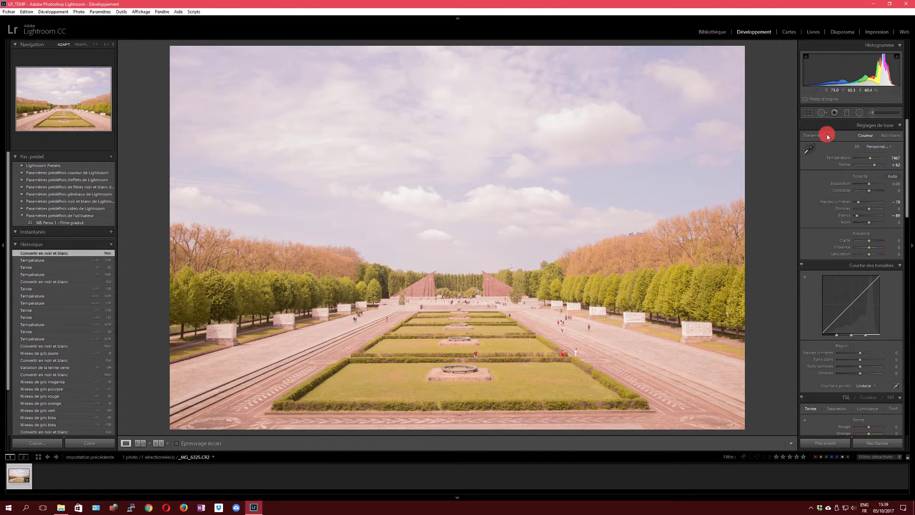
left_click_drag(873, 158, 860, 160)
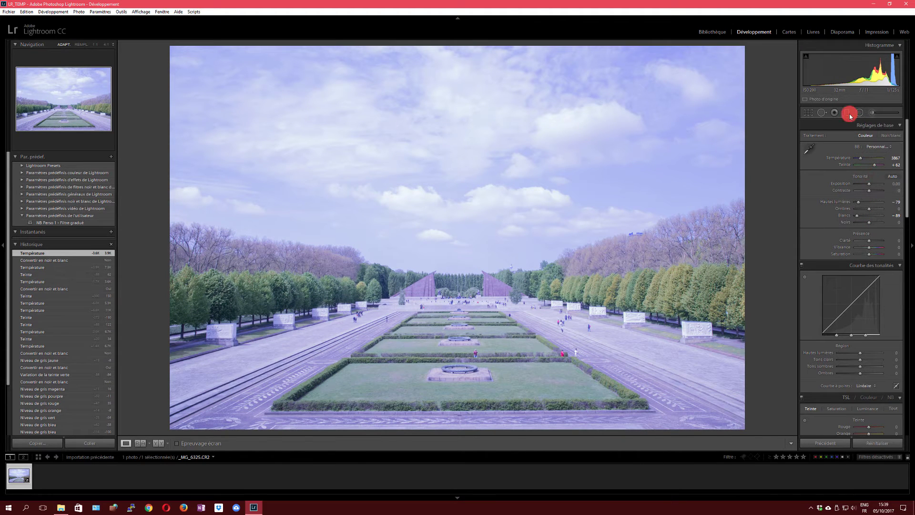
Step: Add a horizontal graduated filter from the upper sky down to the tree bases, remove its colour tint and reset its exposure to 0
left_click(847, 114)
left_click_drag(434, 67, 433, 303)
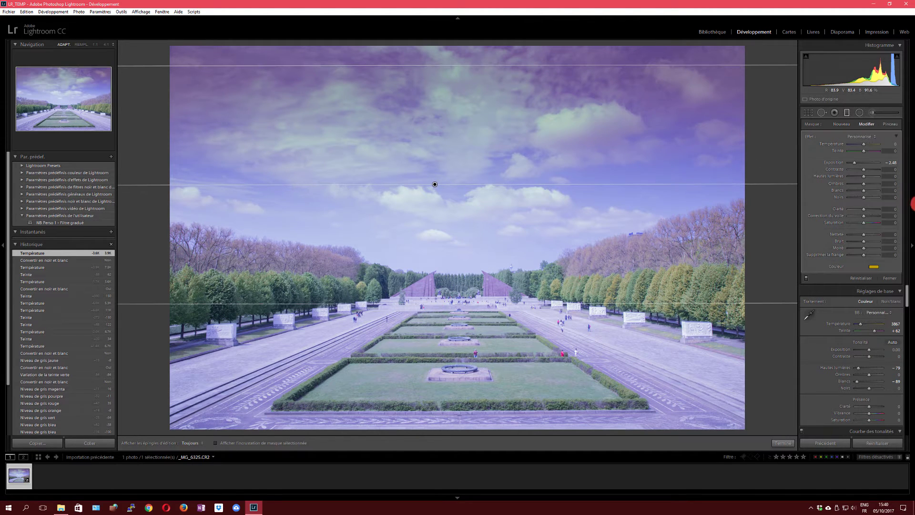
left_click(873, 267)
left_click(747, 297)
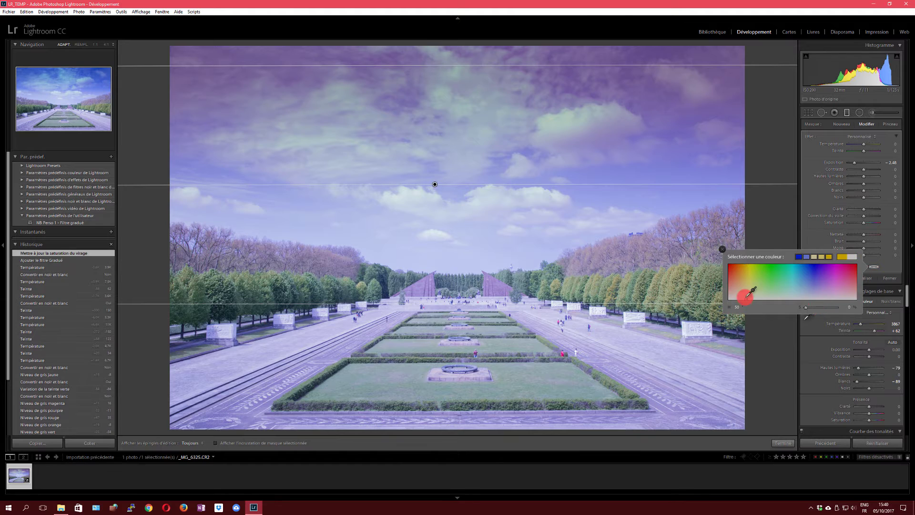
double_click(843, 162)
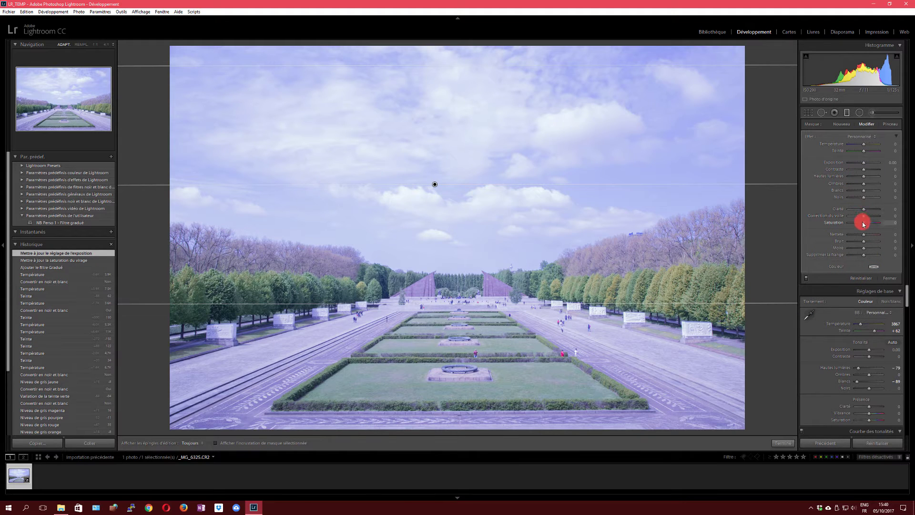
Step: Set the graduated filter's saturation to -100 and extend its lower edge slightly further down the photo
left_click_drag(864, 224, 731, 217)
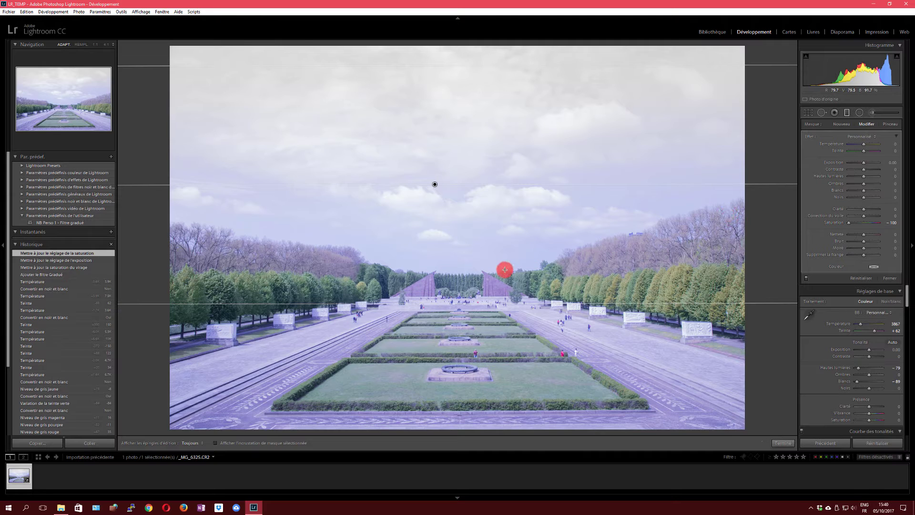
left_click_drag(471, 305, 470, 329)
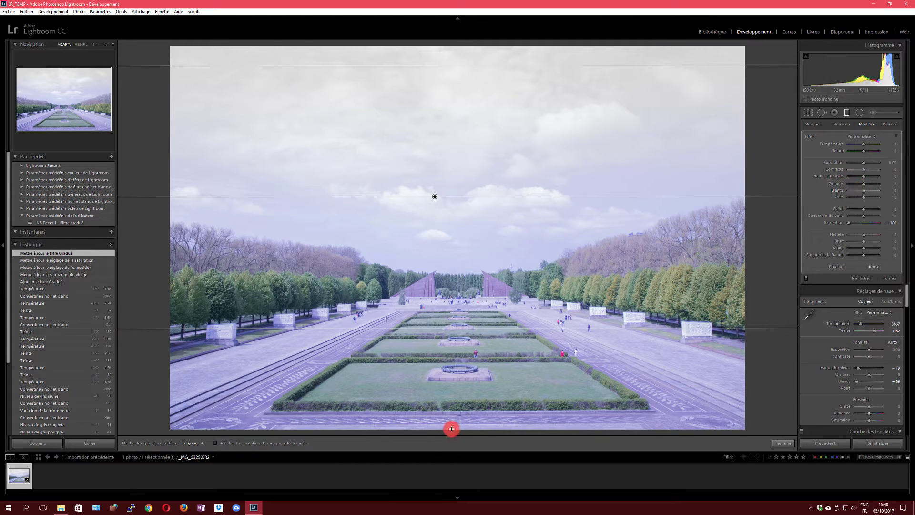
Step: Add a second desaturating graduated filter from the photo's bottom edge upward, and move both filters' centres to overlap near the horizon
left_click_drag(451, 428, 451, 163)
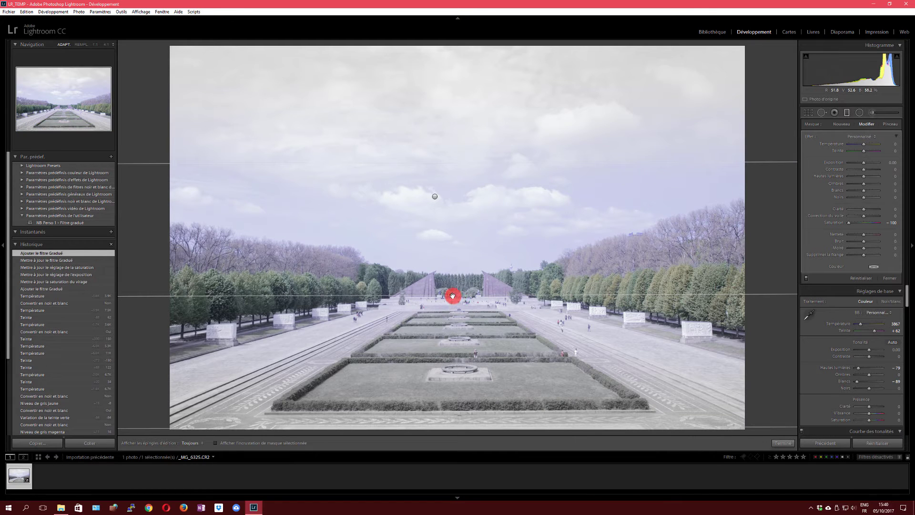
left_click_drag(452, 276, 454, 244)
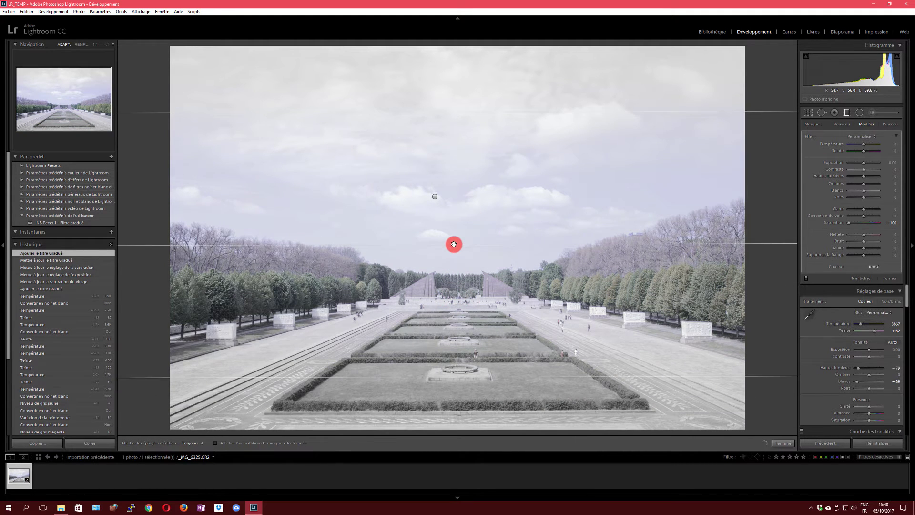
left_click(438, 194)
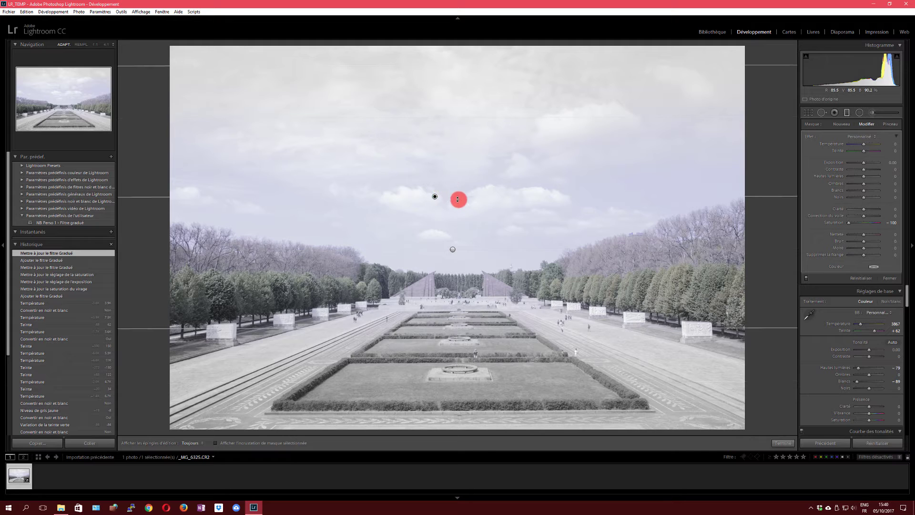
left_click_drag(435, 197, 433, 267)
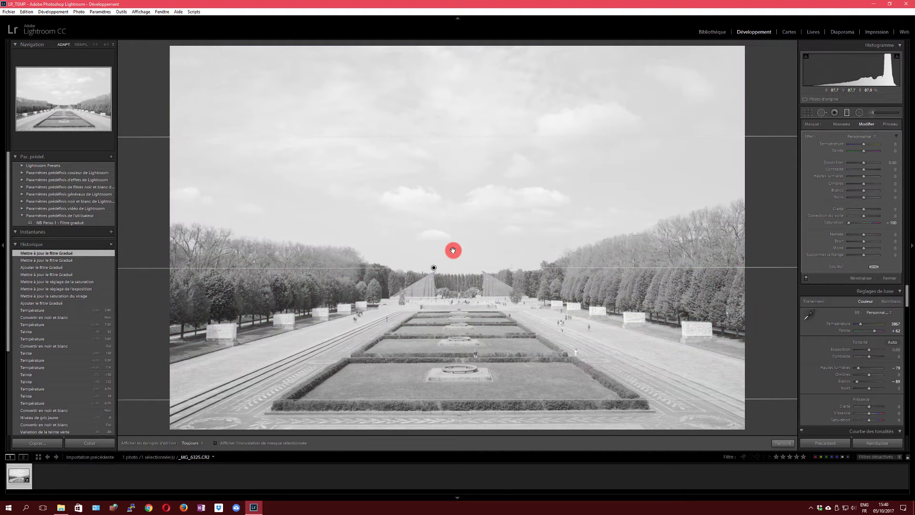
Step: Set the lower graduated filter's temperature to 62, tint to -12, exposure to 0, contrast to 38, shadows to -26 and clarity to 10
mouse_move(453, 250)
left_click(453, 250)
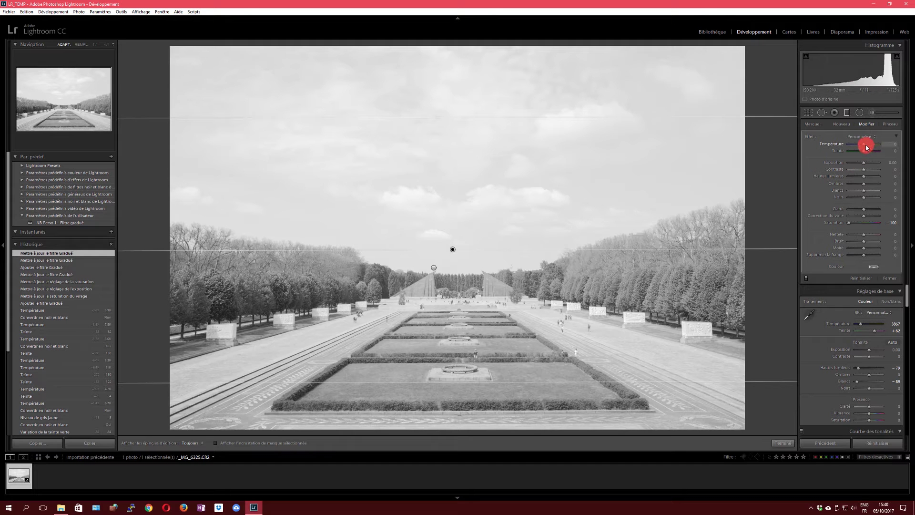
mouse_move(849, 145)
left_mouse_down()
mouse_move(882, 147)
mouse_move(840, 152)
mouse_move(862, 151)
mouse_move(848, 161)
mouse_move(865, 161)
mouse_move(849, 163)
left_mouse_up()
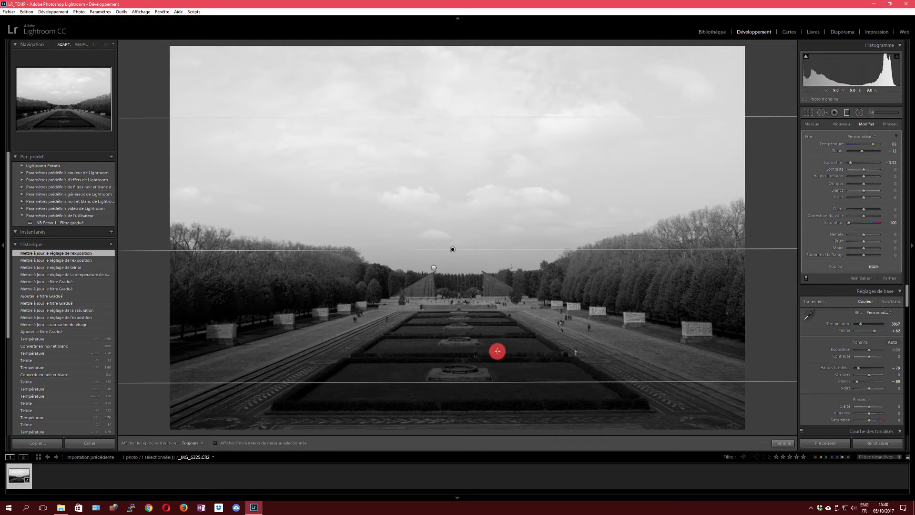
double_click(835, 164)
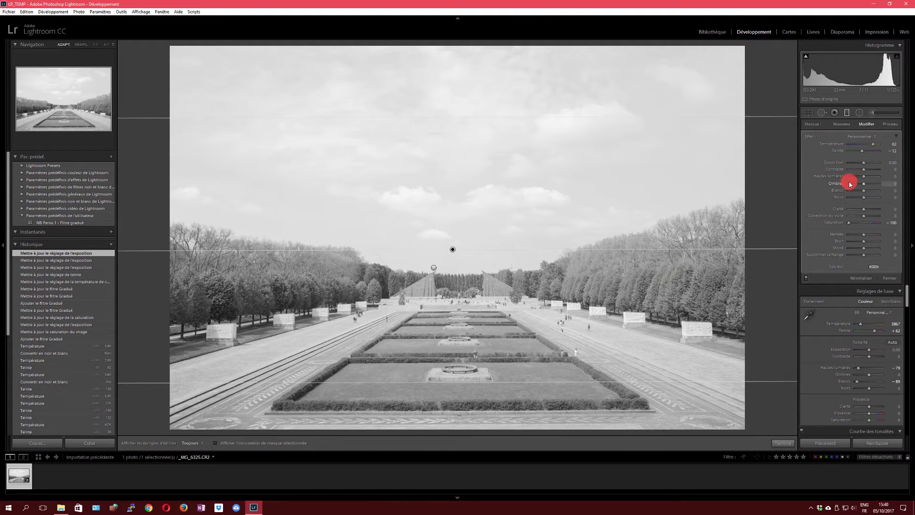
mouse_move(862, 185)
left_mouse_down()
mouse_move(874, 186)
mouse_move(846, 187)
mouse_move(858, 189)
left_mouse_up()
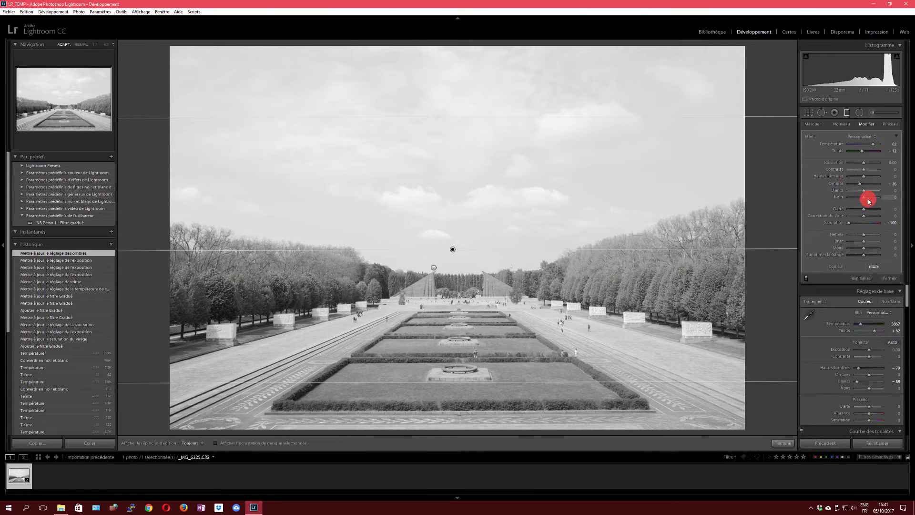
left_click_drag(865, 211, 868, 211)
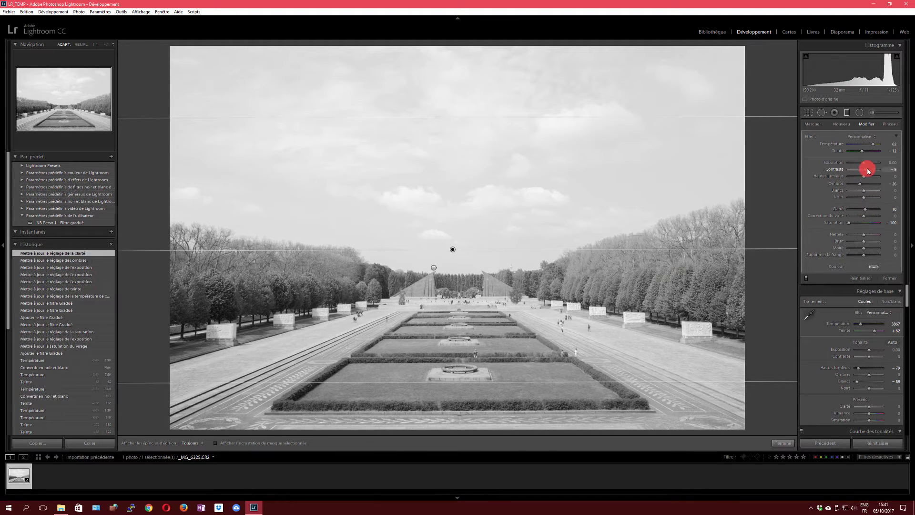
Step: Set the upper graduated filter's temperature to 31, tint to -67, highlights to -100, whites to -33, clarity to 67 and exposure to -0.57
left_click(434, 262)
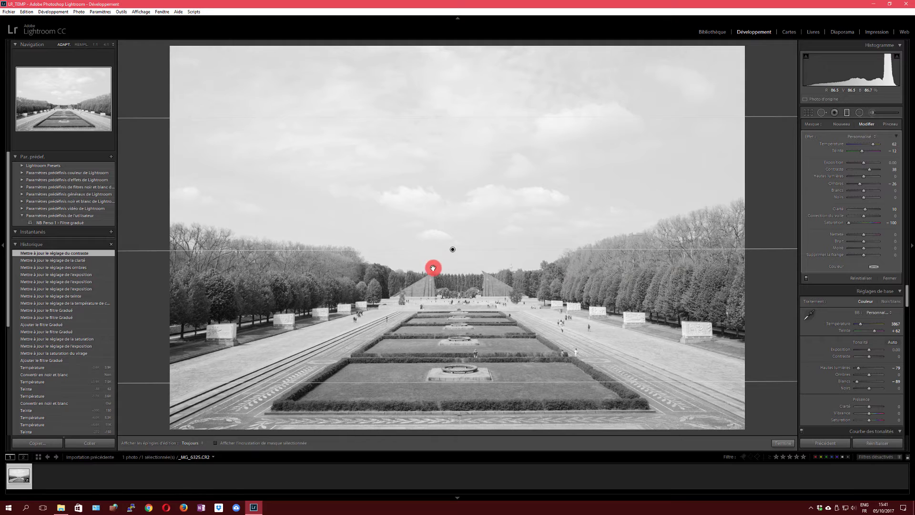
left_click(434, 268)
left_click_drag(863, 145, 859, 193)
double_click(837, 191)
double_click(859, 194)
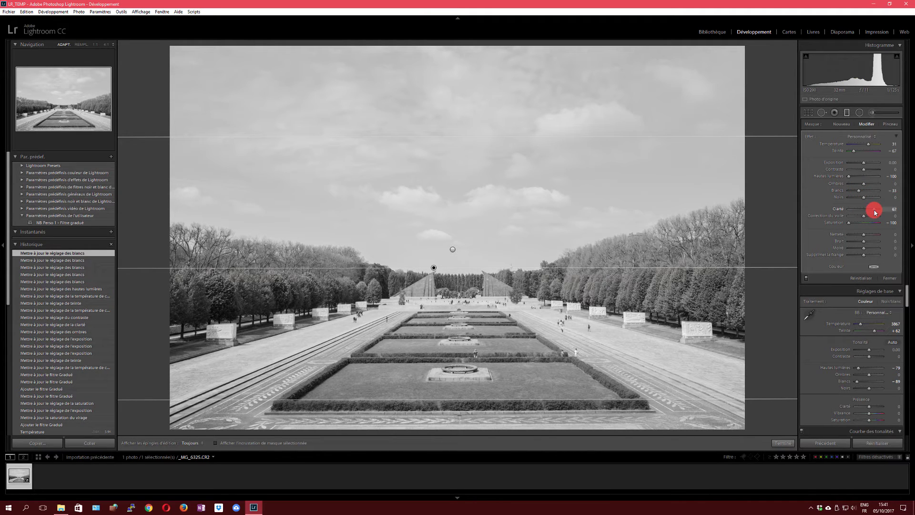
left_click_drag(875, 213, 875, 212)
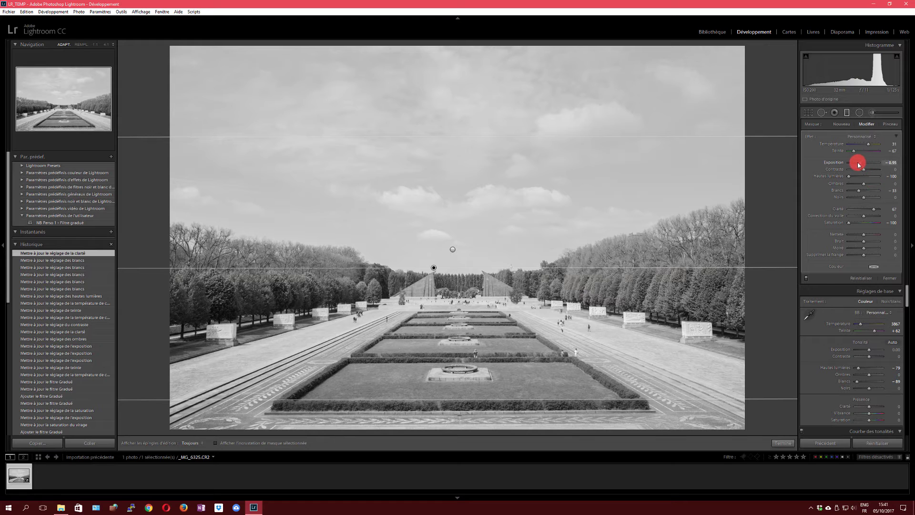
left_click_drag(859, 164, 862, 165)
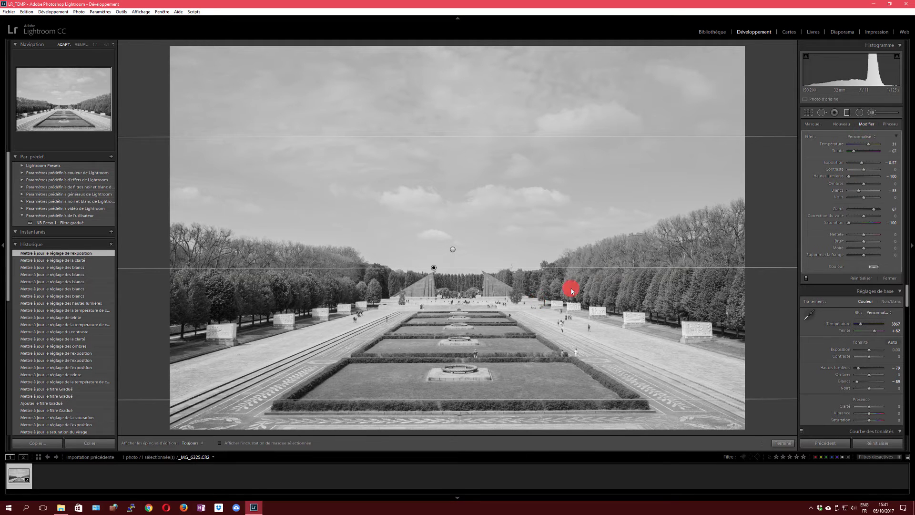
Step: Remove the adjustment brush's colour tint and paint the sky with it at exposure -2.48, down to just above the treetops
key("k")
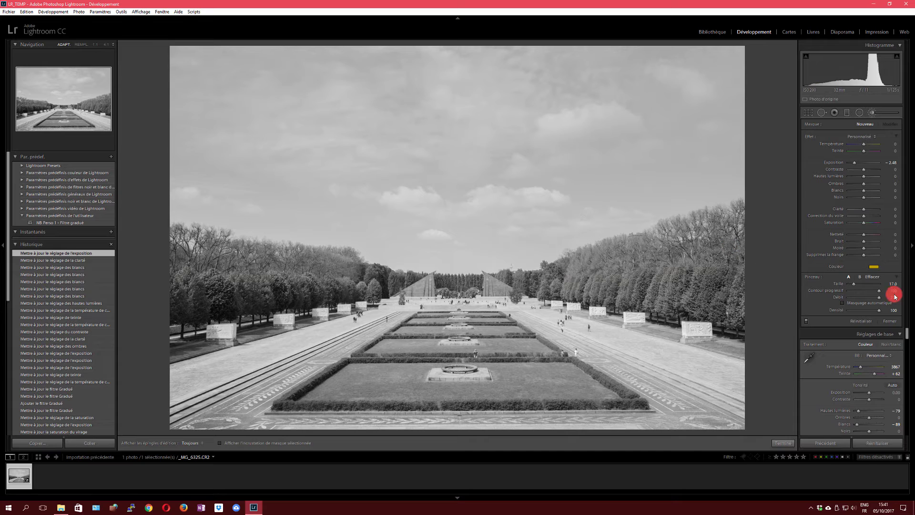
left_click(874, 266)
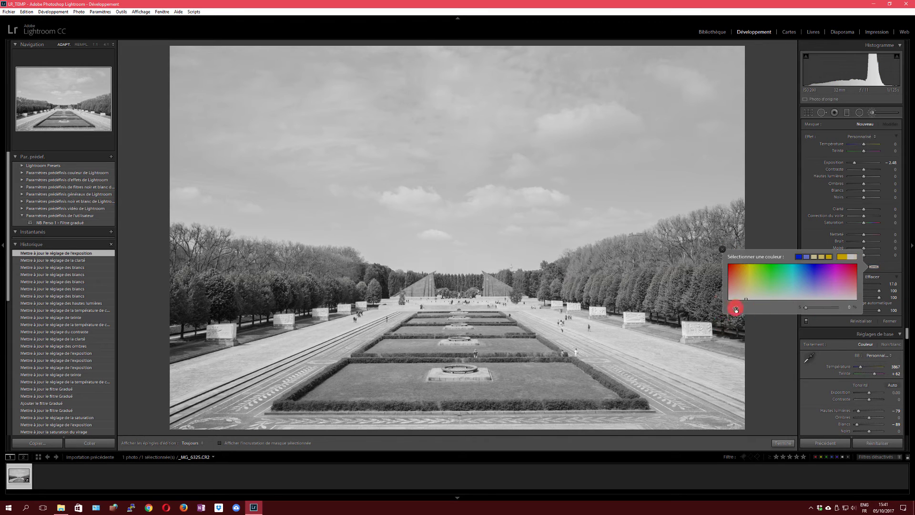
left_click(723, 249)
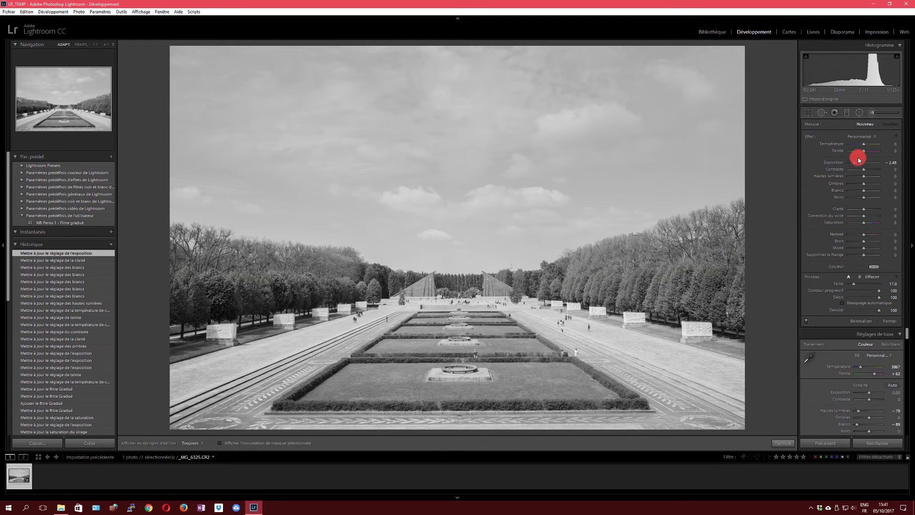
mouse_move(491, 158)
left_mouse_down()
mouse_move(539, 108)
mouse_move(523, 172)
mouse_move(399, 187)
mouse_move(164, 159)
mouse_move(564, 145)
mouse_move(742, 120)
mouse_move(163, 96)
mouse_move(290, 78)
mouse_move(725, 76)
mouse_move(575, 52)
mouse_move(192, 56)
mouse_move(730, 72)
left_mouse_up()
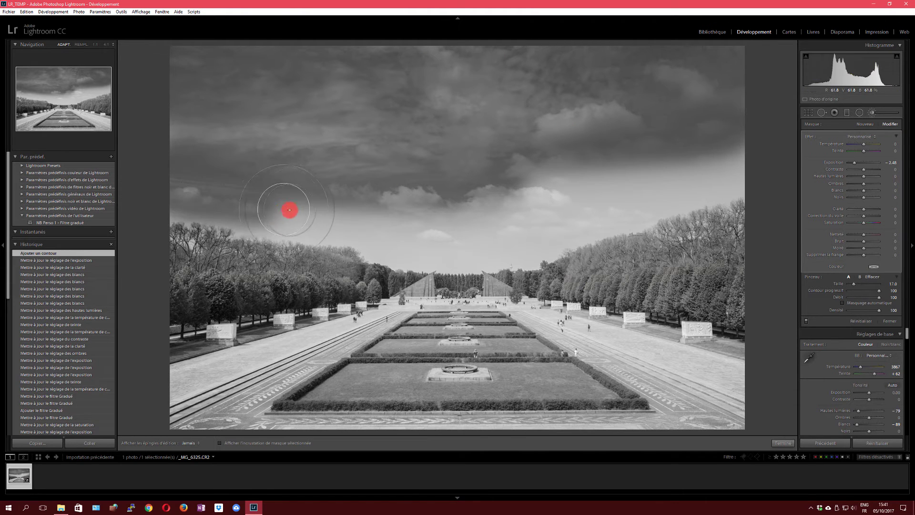
mouse_move(289, 209)
left_mouse_down()
mouse_move(410, 225)
mouse_move(391, 233)
mouse_move(432, 239)
mouse_move(499, 230)
mouse_move(752, 138)
mouse_move(740, 158)
mouse_move(390, 195)
mouse_move(596, 165)
mouse_move(688, 162)
mouse_move(765, 136)
mouse_move(415, 219)
mouse_move(354, 253)
mouse_move(451, 193)
mouse_move(804, 231)
left_mouse_up()
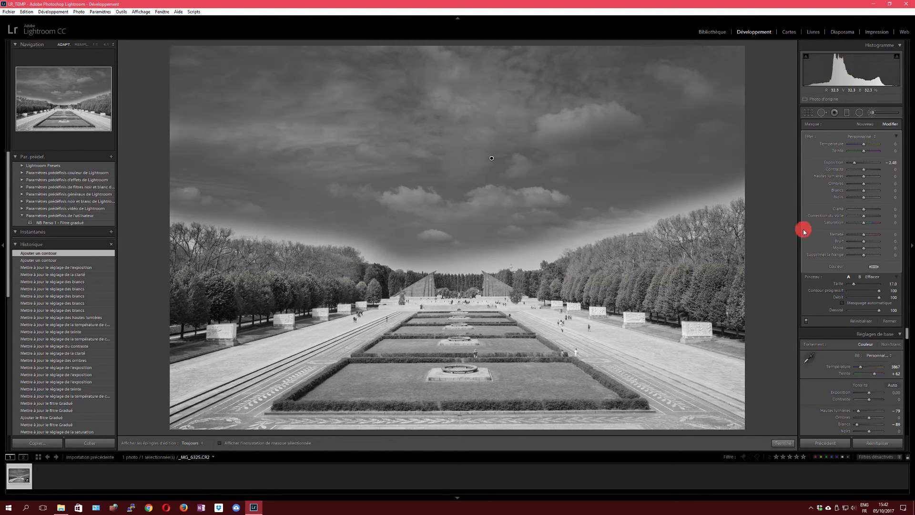
Step: Turn on auto masking for the brush and paint the remaining bright band of sky along the treeline
left_click(856, 306)
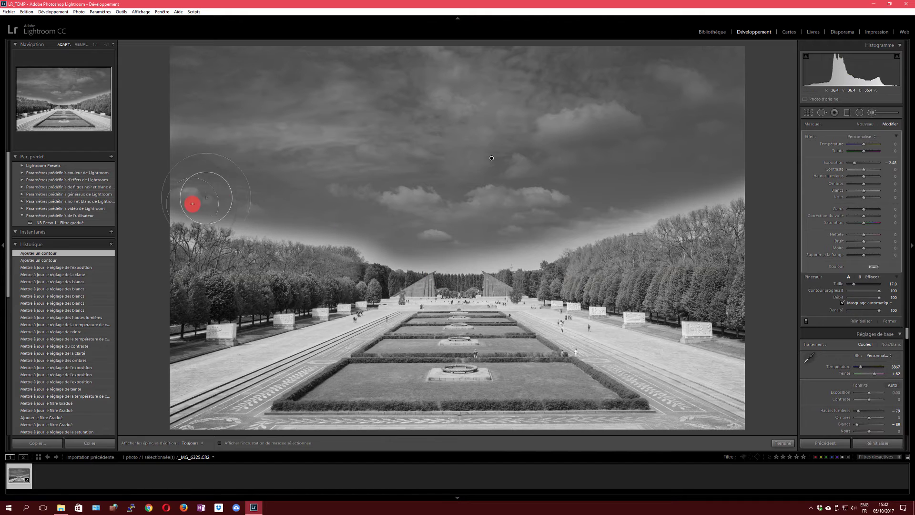
key("h")
mouse_move(202, 217)
left_mouse_down()
mouse_move(359, 240)
mouse_move(396, 259)
mouse_move(521, 257)
mouse_move(750, 170)
left_mouse_up()
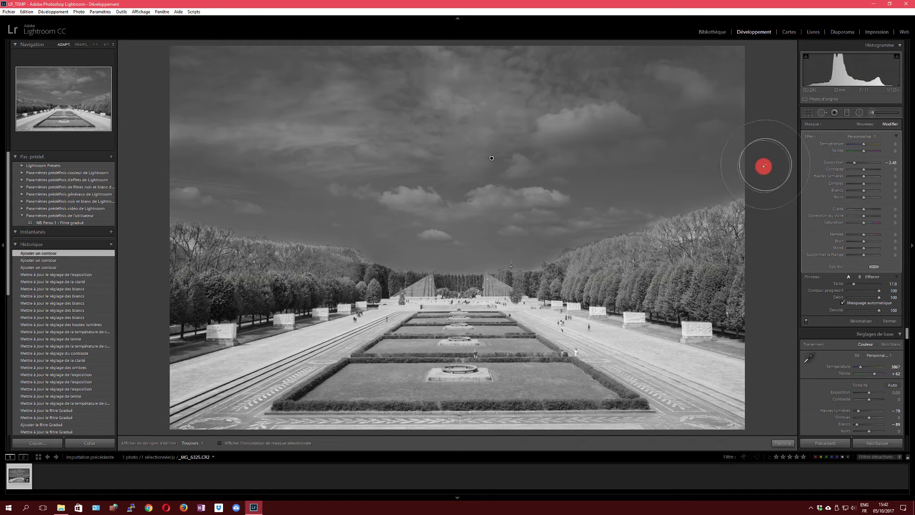
left_click(728, 182)
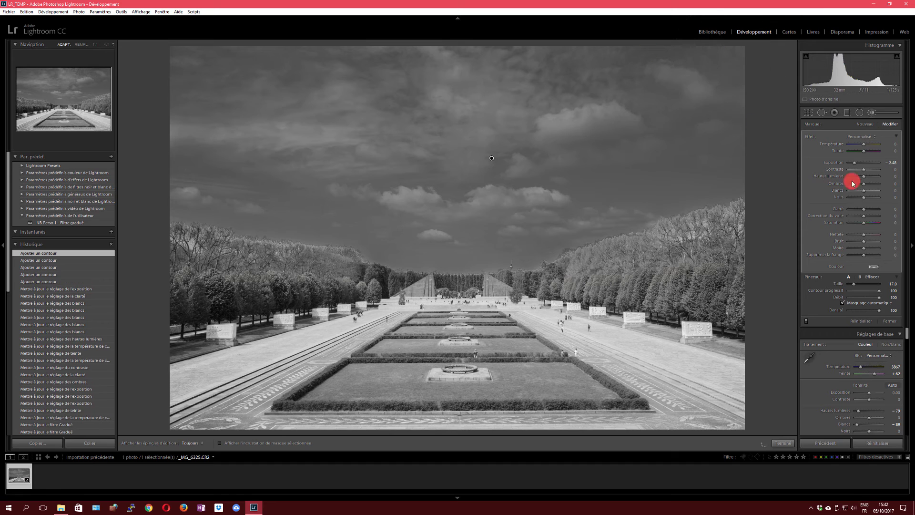
Step: Set the sky brush's exposure to -0.67, contrast to 100, highlights to -69, shadows to -100 and blacks to -40
mouse_move(854, 163)
left_mouse_down()
mouse_move(909, 175)
mouse_move(861, 164)
mouse_move(848, 187)
left_mouse_up()
left_click(864, 165)
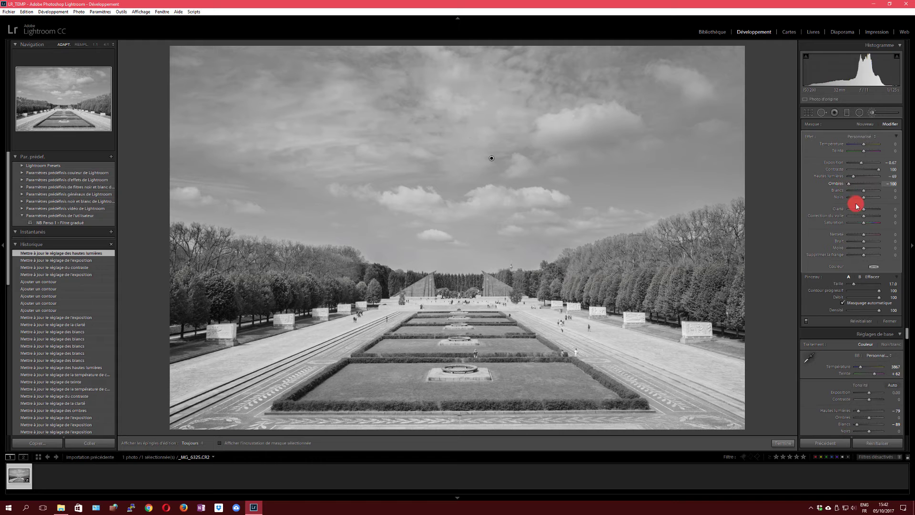
mouse_move(863, 198)
left_mouse_down()
mouse_move(848, 199)
mouse_move(858, 199)
left_mouse_up()
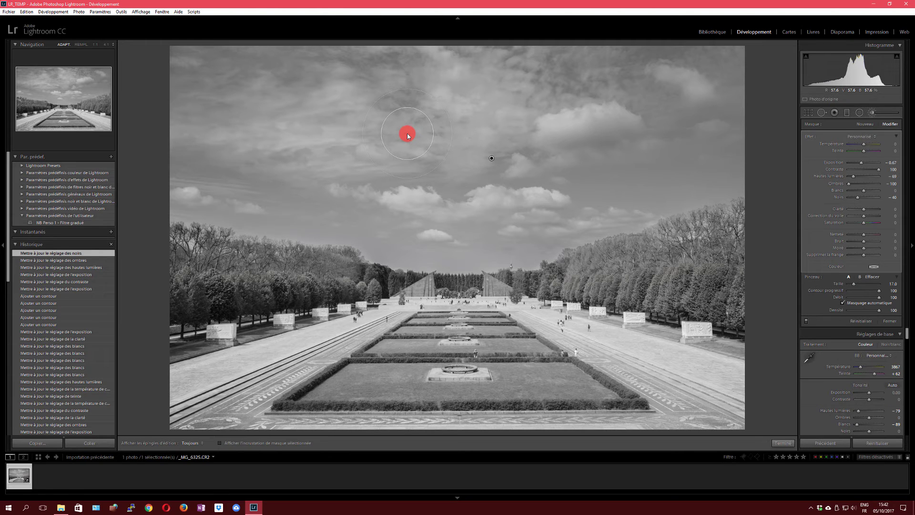
mouse_move(407, 134)
left_mouse_down()
mouse_move(448, 177)
mouse_move(642, 182)
mouse_move(492, 190)
mouse_move(507, 174)
mouse_move(480, 176)
mouse_move(489, 149)
mouse_move(543, 162)
left_mouse_up()
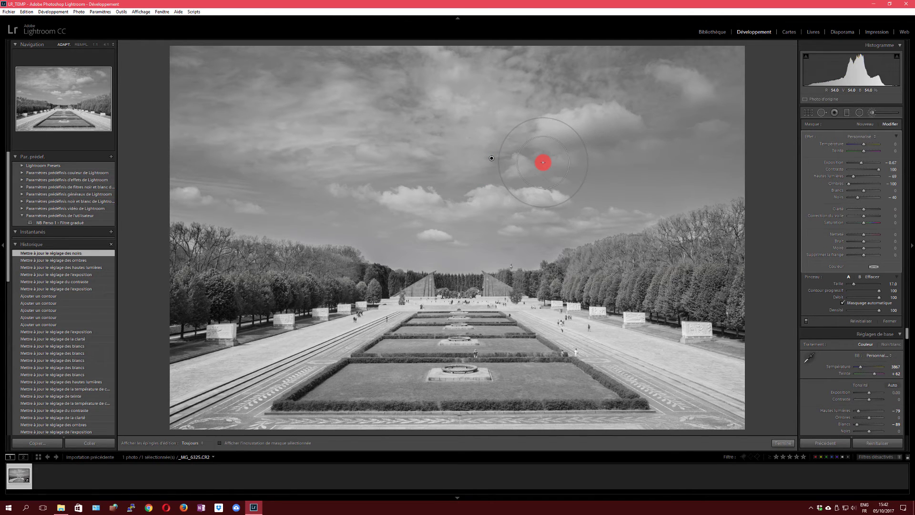
Step: Delete the sky's brush adjustment and the upper desaturating graduated filter
key("Delete")
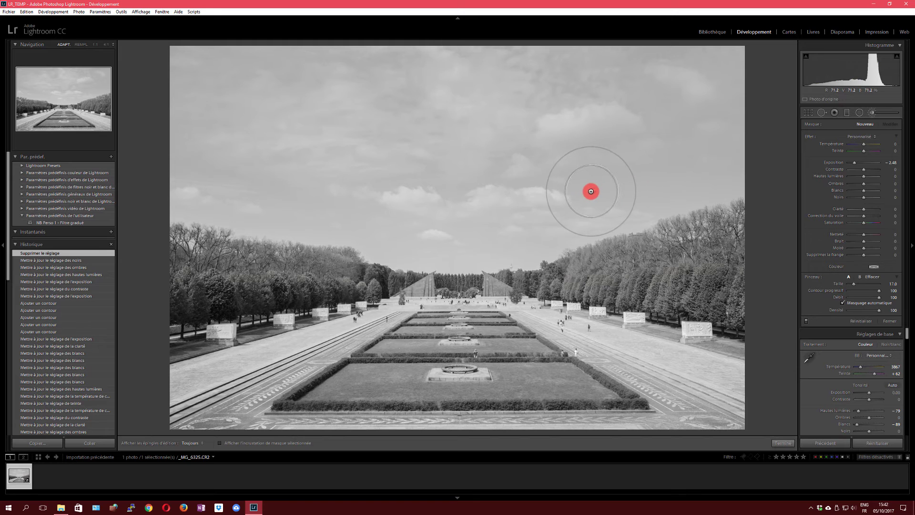
left_click(847, 115)
left_click_drag(453, 249, 433, 267)
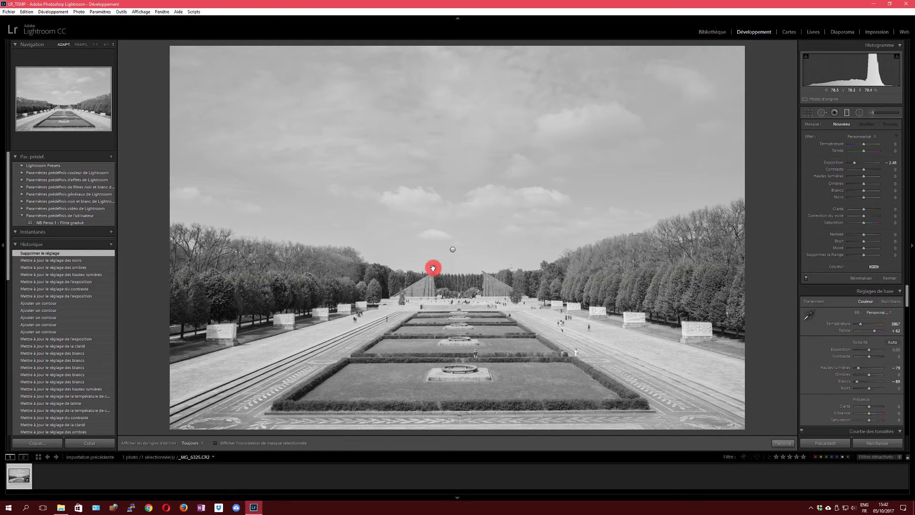
left_click(432, 268)
key("Delete")
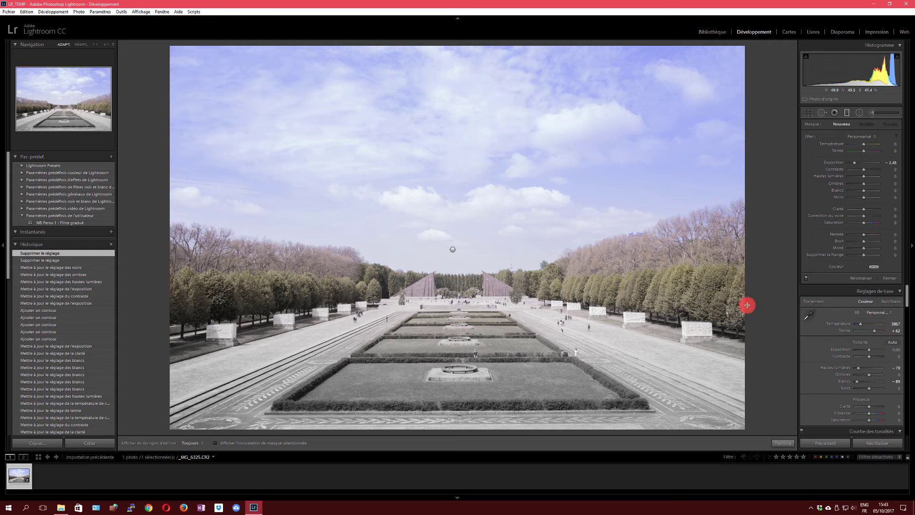
Step: Convert the photo to black and white with the black-and-white mix and set its white balance temperature to 2800
mouse_move(908, 294)
left_mouse_down()
mouse_move(903, 356)
mouse_move(907, 334)
left_mouse_up()
left_click(857, 126)
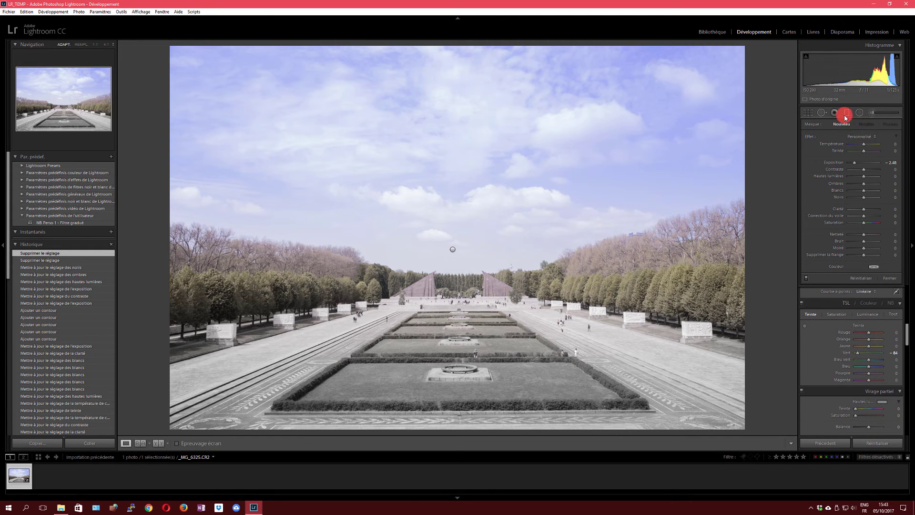
left_click(847, 113)
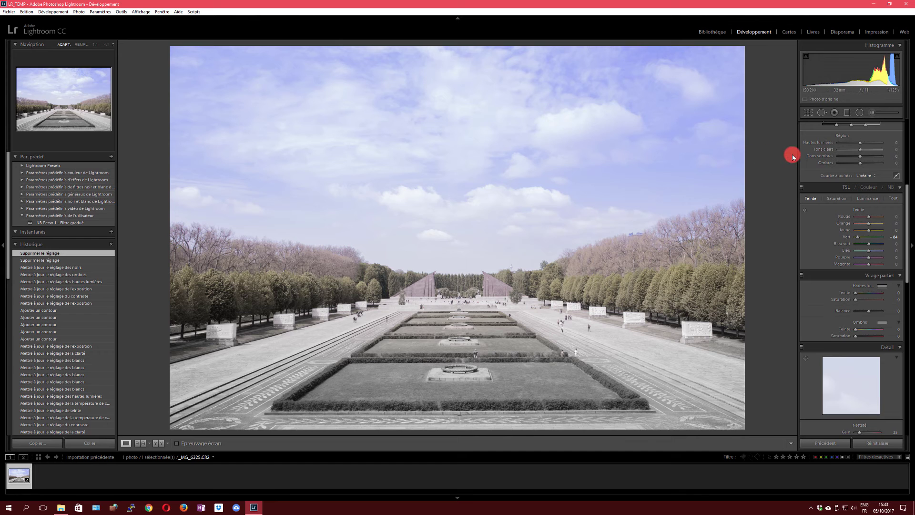
left_click(891, 187)
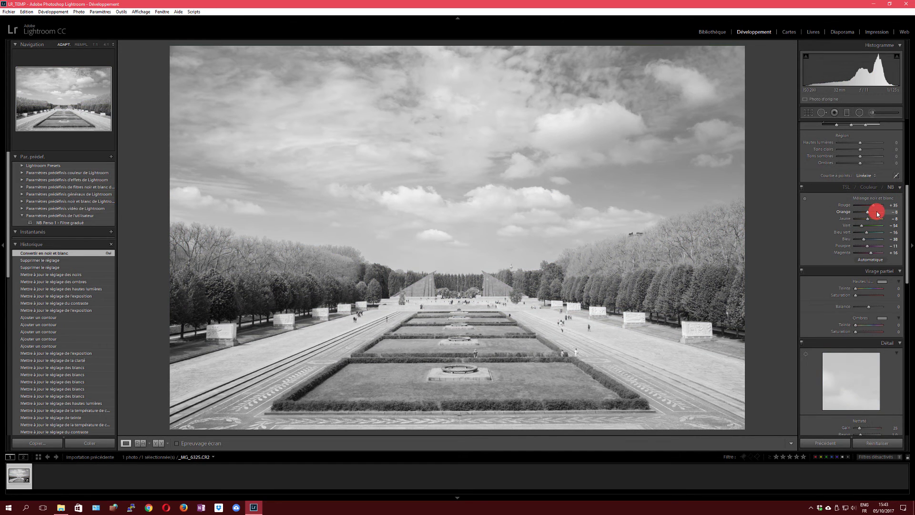
left_click_drag(907, 214, 858, 160)
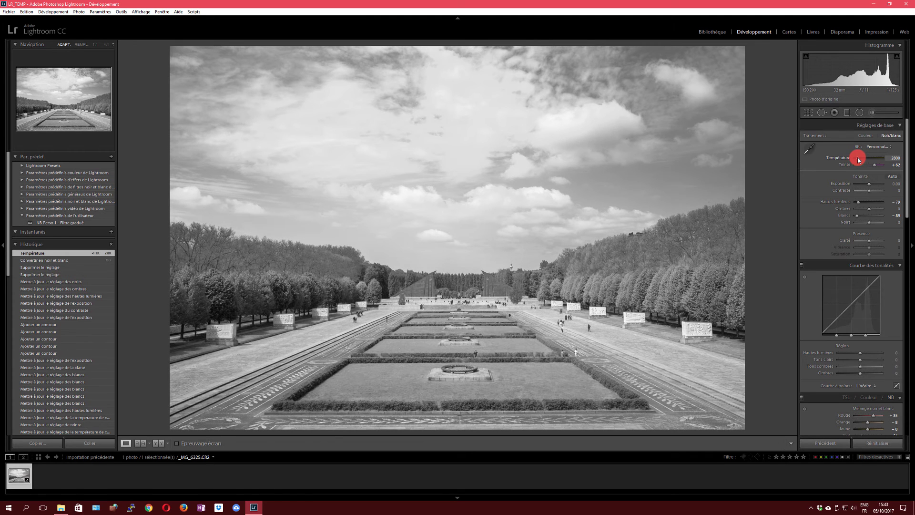
Step: Reset the remaining graduated filter's saturation to 0 and lower its temperature to 17
left_click(848, 113)
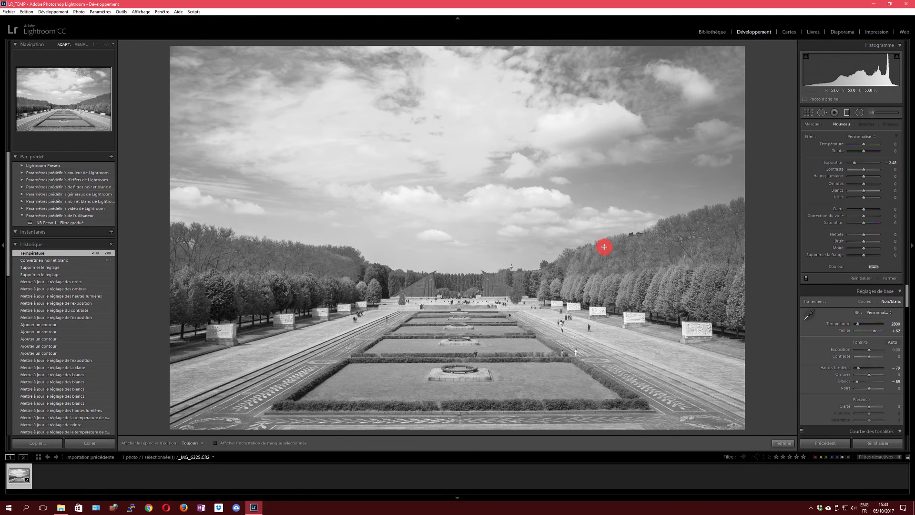
left_click(452, 248)
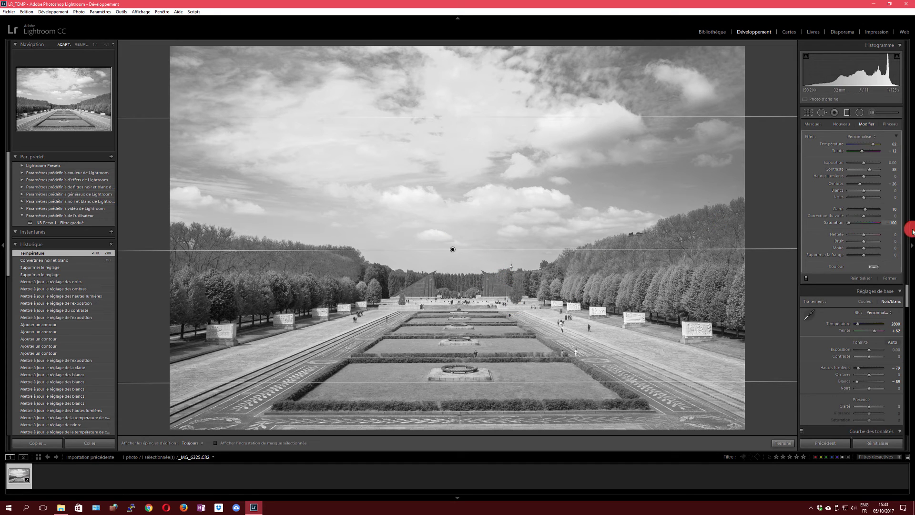
double_click(838, 224)
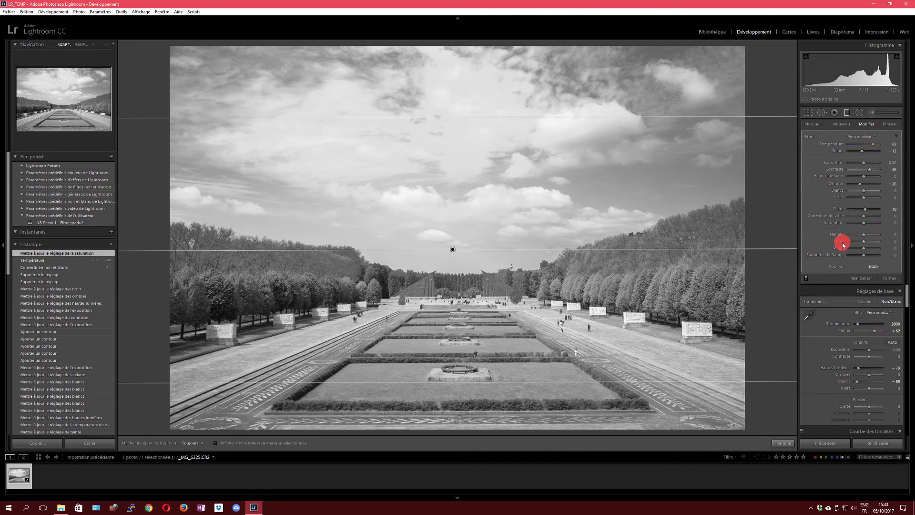
mouse_move(873, 144)
left_mouse_down()
mouse_move(848, 143)
mouse_move(866, 144)
left_mouse_up()
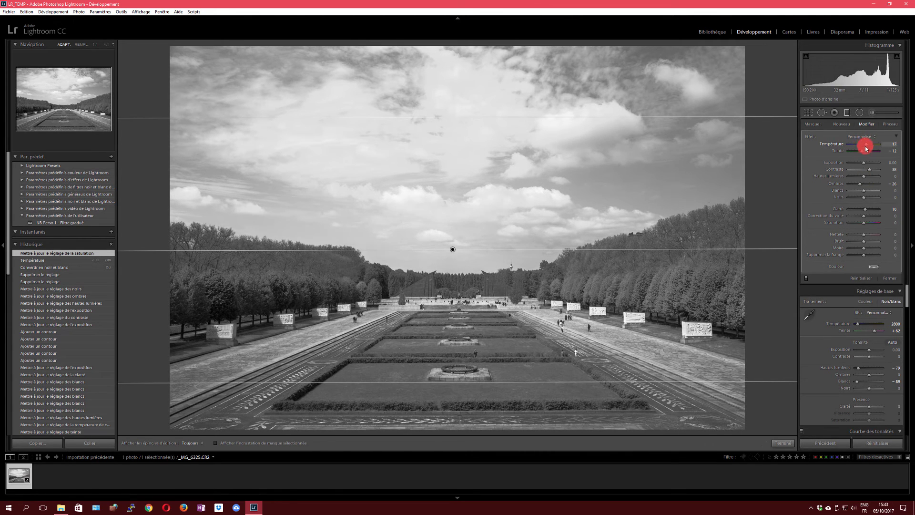